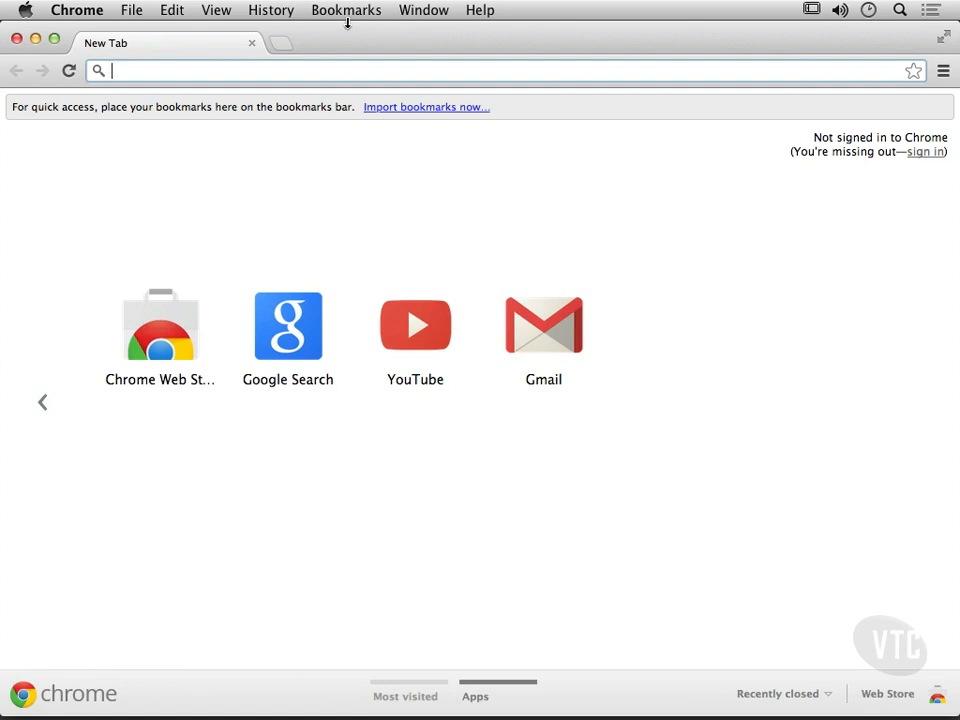
# Step: Open the extensions gallery from the browser's Extensions page and show its Developer Tools category
pyautogui.click(427, 12)
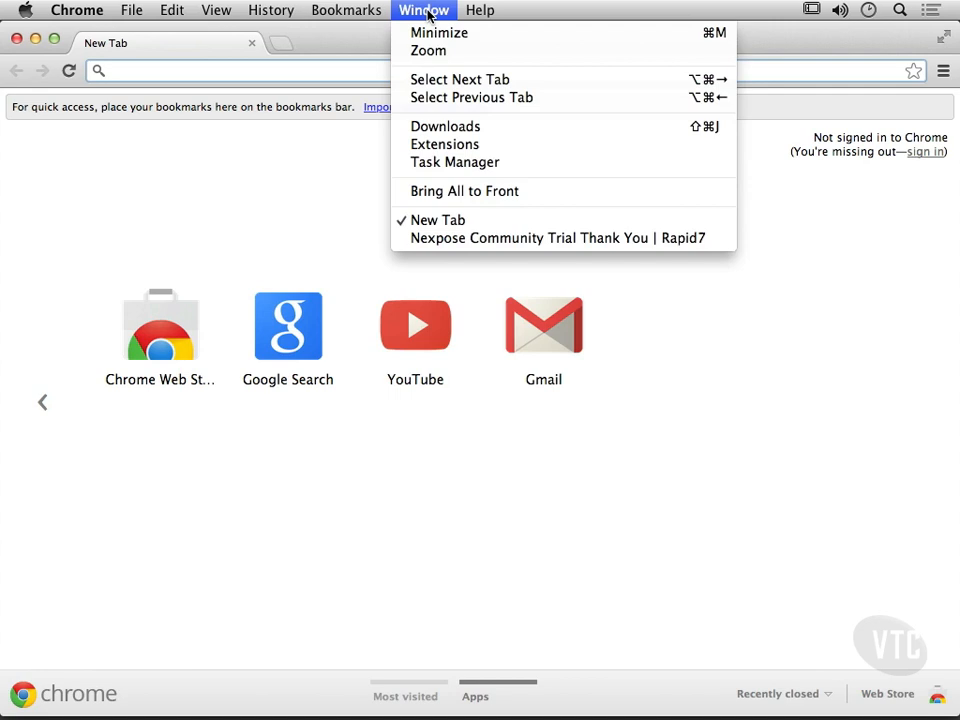
pyautogui.click(454, 150)
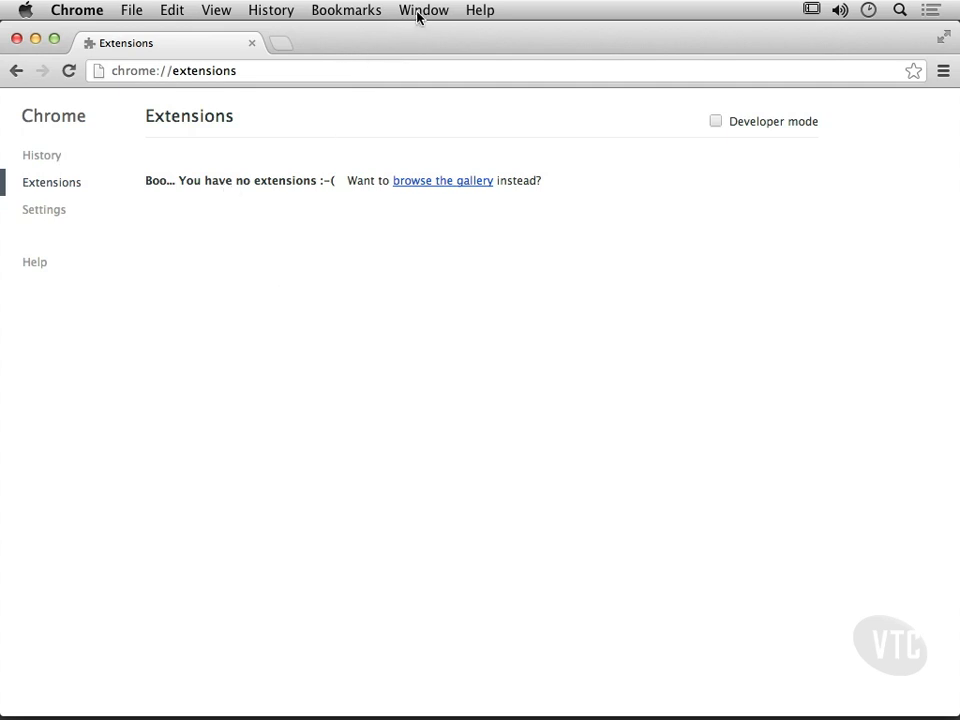
pyautogui.click(435, 183)
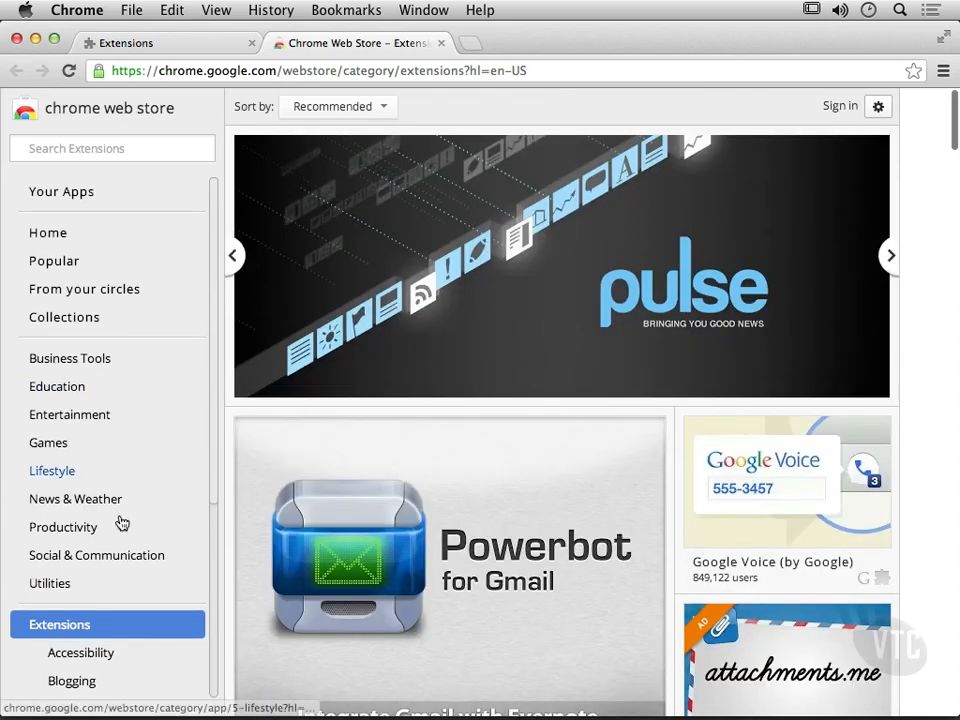
pyautogui.scroll(-10, 121, 523)
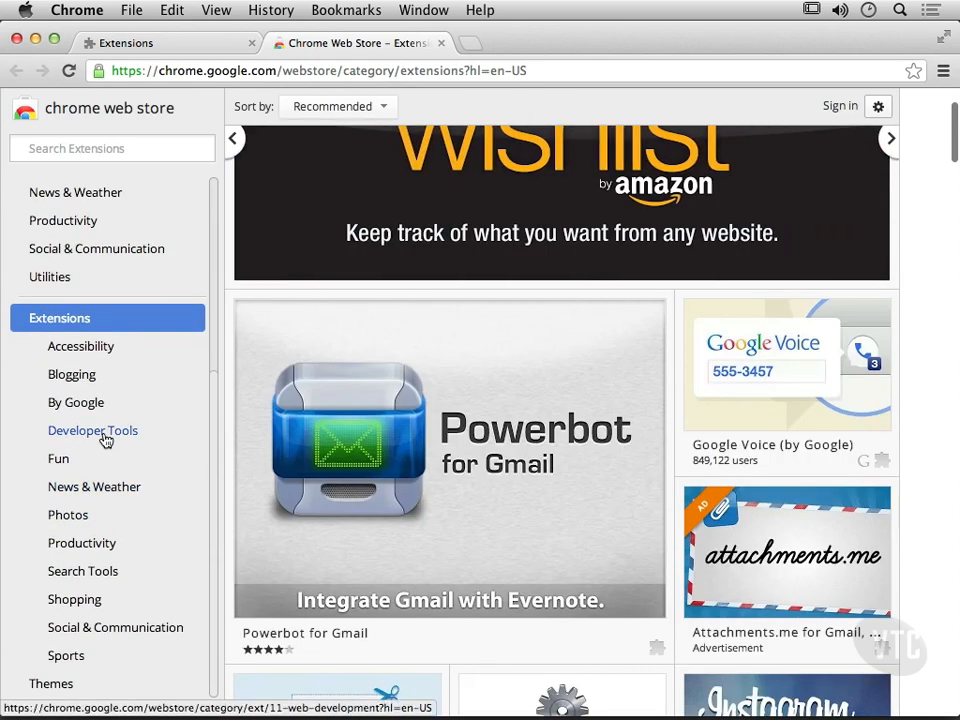
pyautogui.click(103, 437)
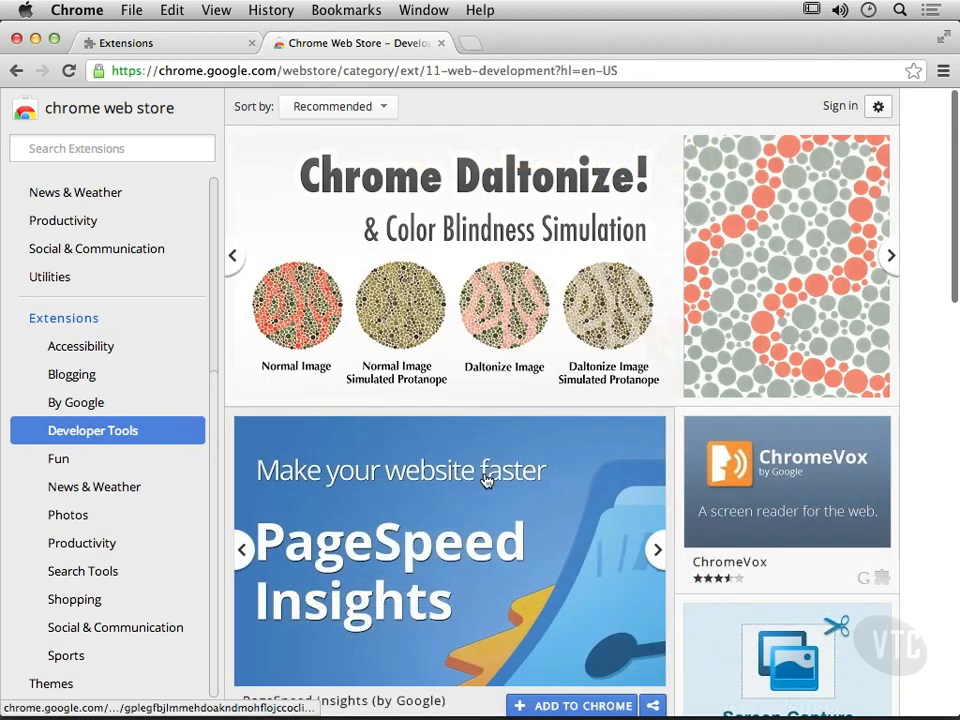
# Step: Find the Web Developer extension, view its overview page, and return to the Developer Tools listing
pyautogui.scroll(-2, 487, 480)
pyautogui.scroll(-10, 484, 480)
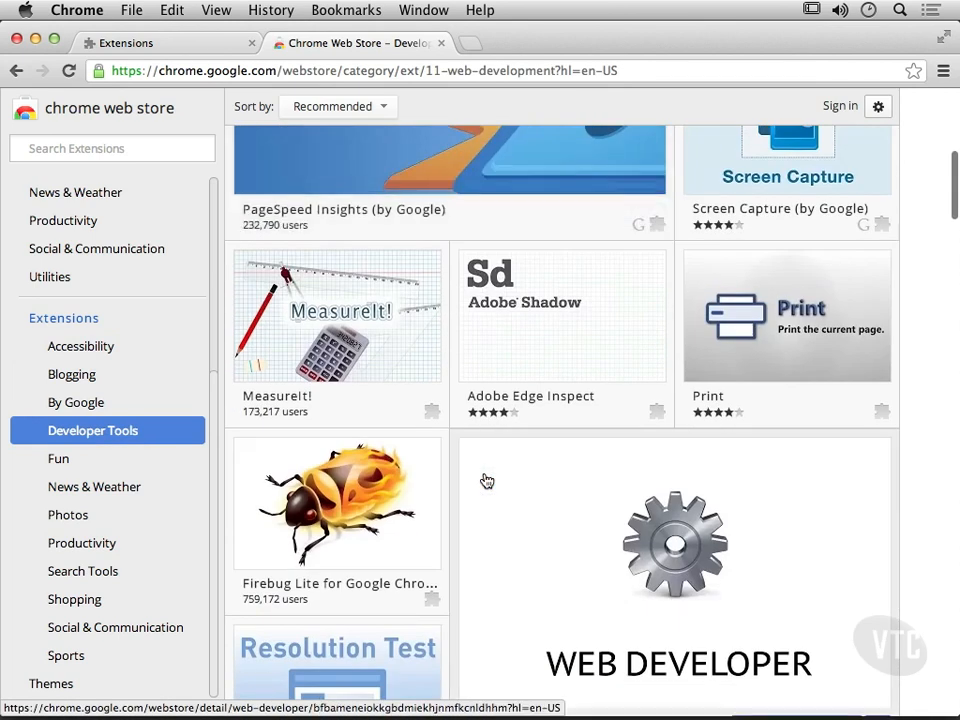
pyautogui.scroll(-5, 485, 480)
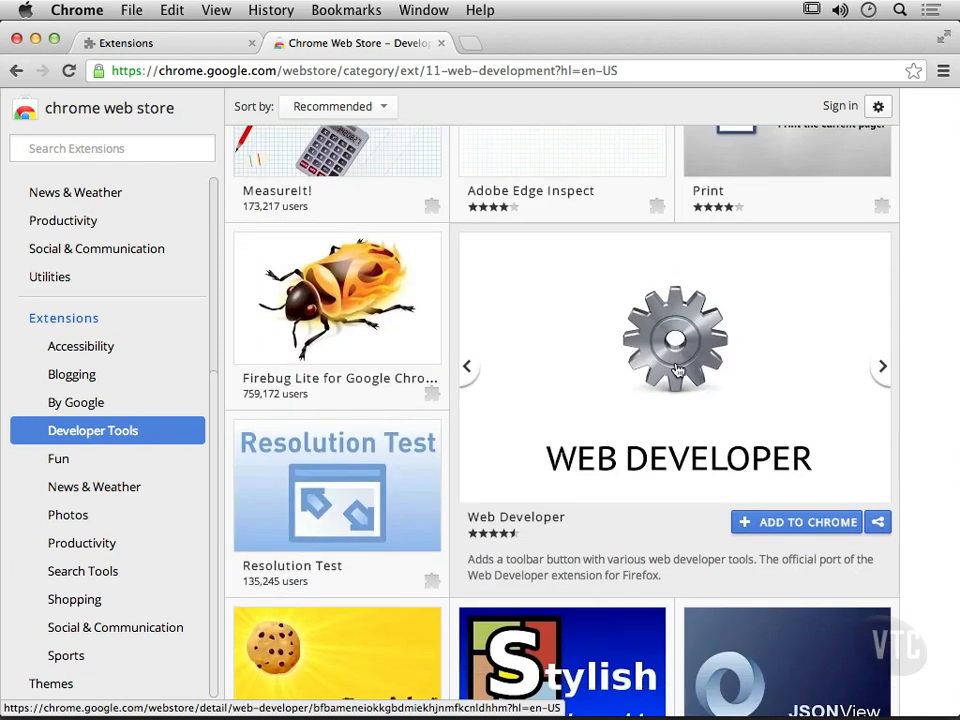
pyautogui.click(676, 370)
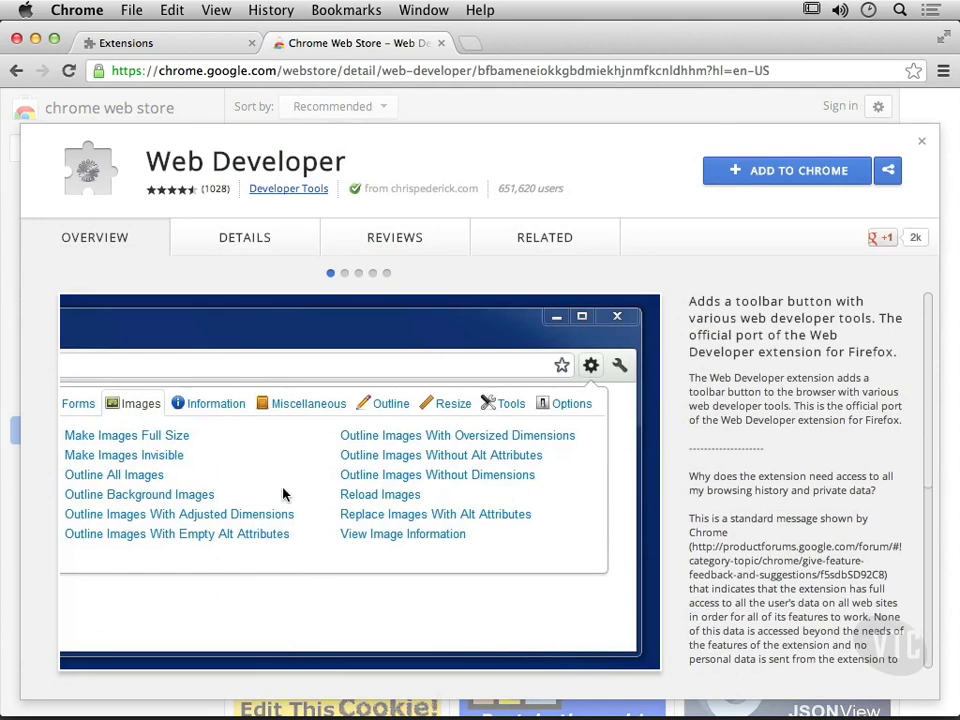
pyautogui.click(16, 72)
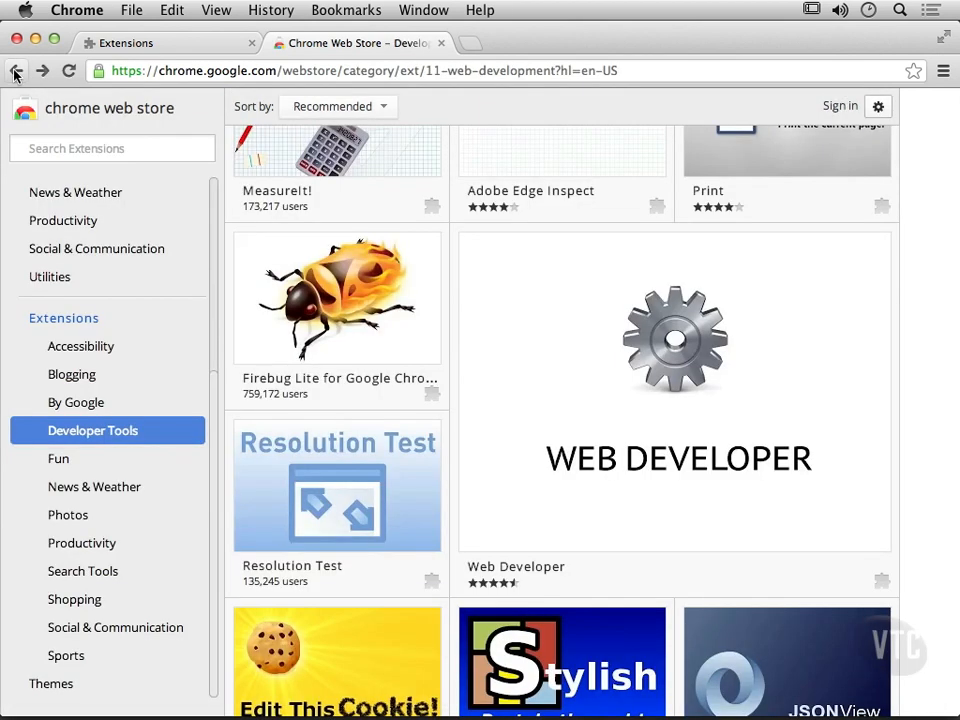
# Step: Add the Firebug Lite for Google Chrome extension to the browser and dismiss the installation notice
pyautogui.scroll(3, 500, 339)
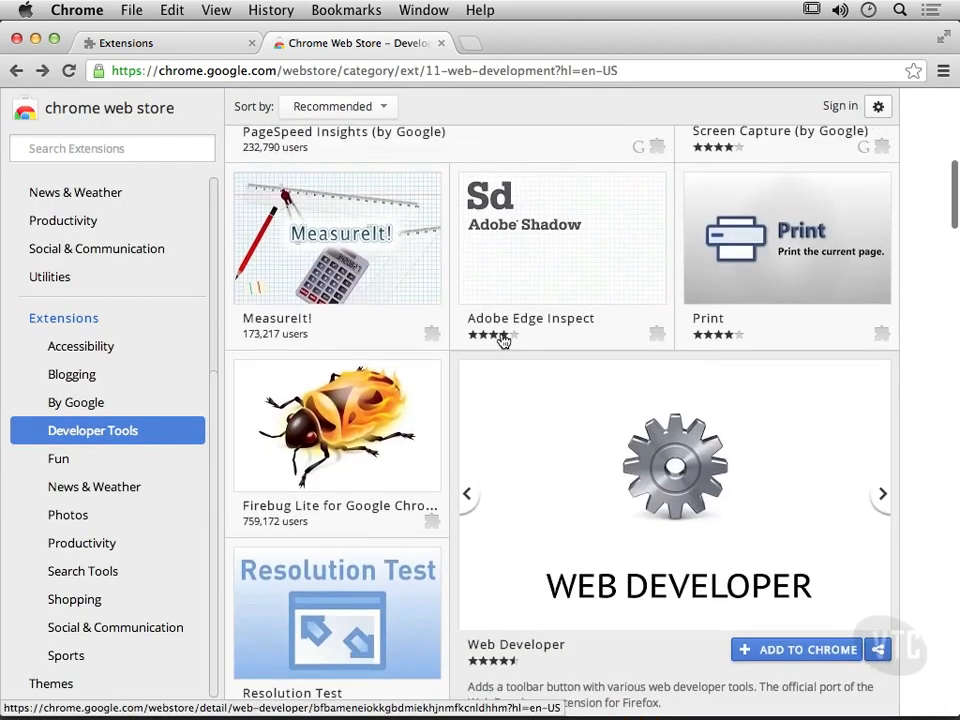
pyautogui.scroll(-3, 504, 339)
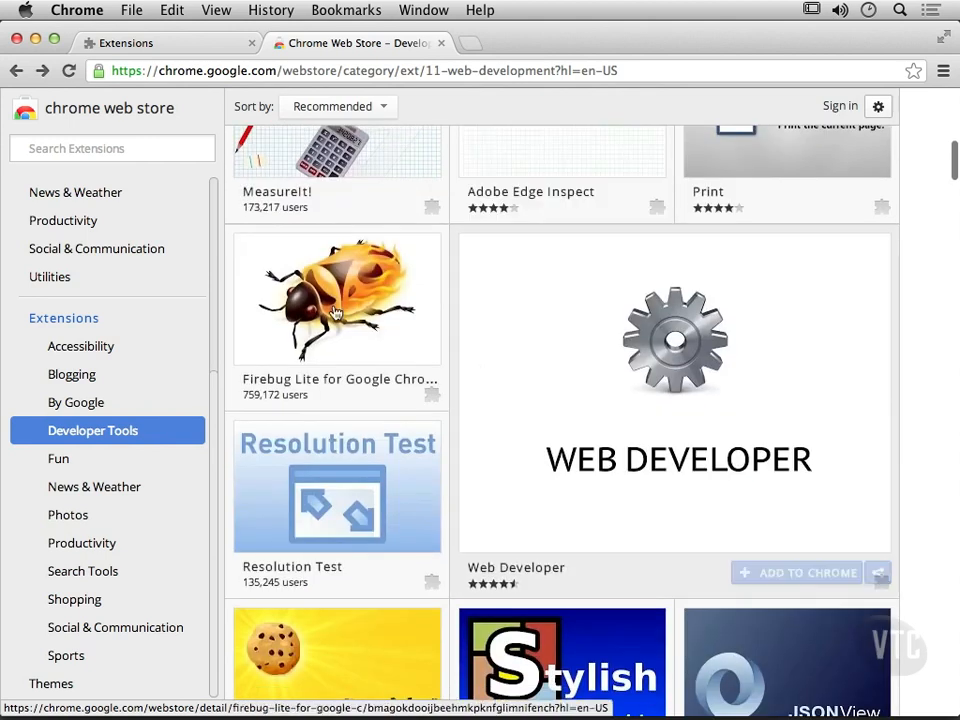
pyautogui.click(336, 313)
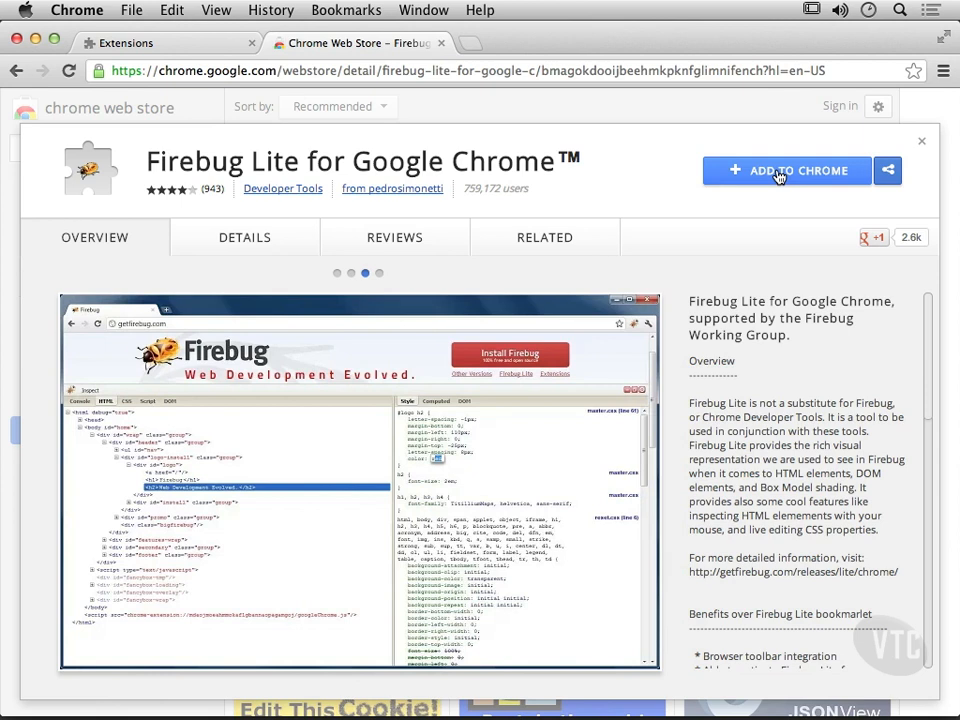
pyautogui.click(779, 172)
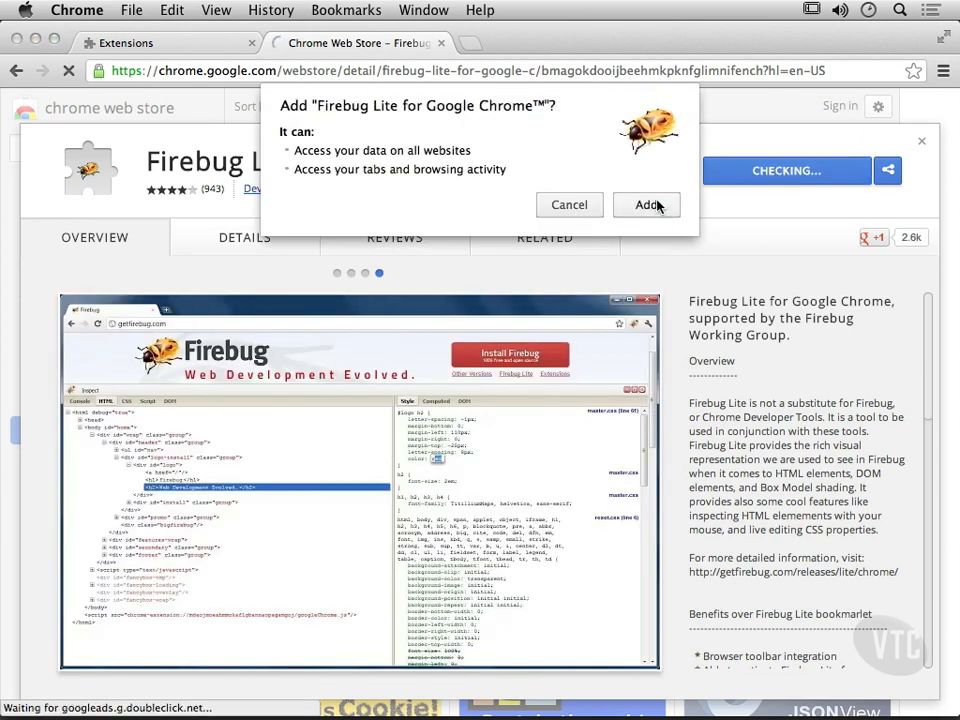
pyautogui.click(647, 205)
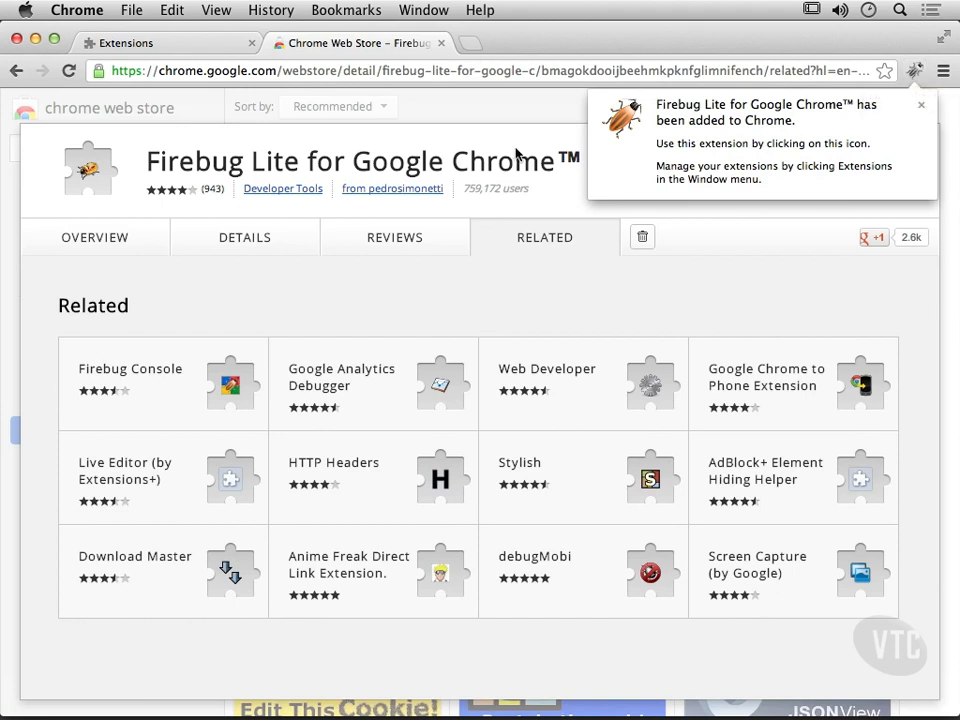
pyautogui.click(922, 106)
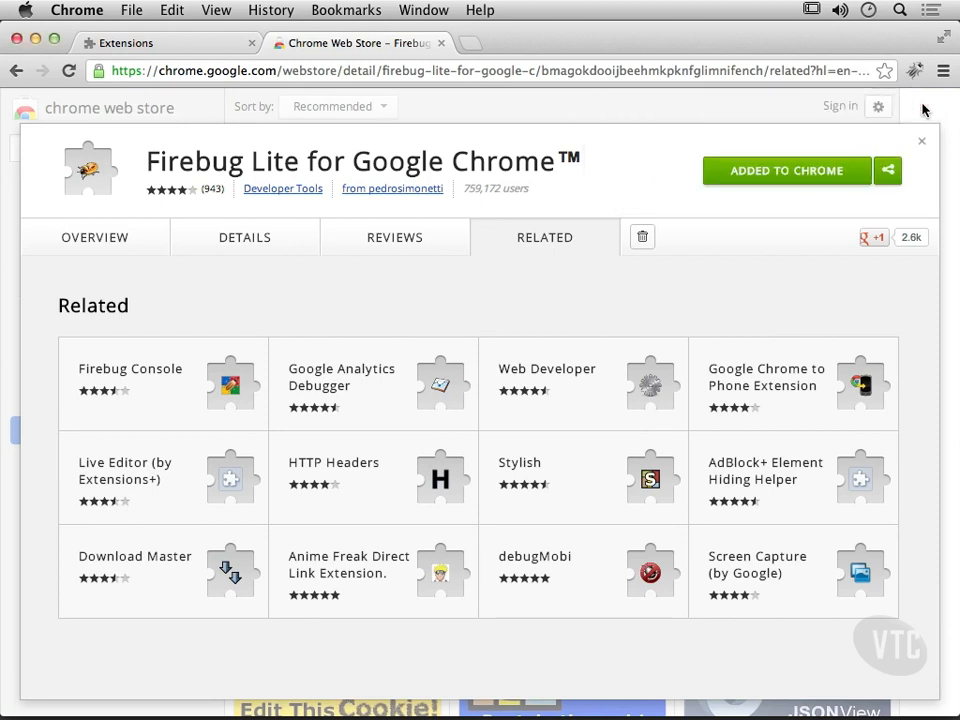
# Step: Check Firebug Lite on the browser's Extensions page, then return to the store's Developer Tools listing
pyautogui.click(198, 48)
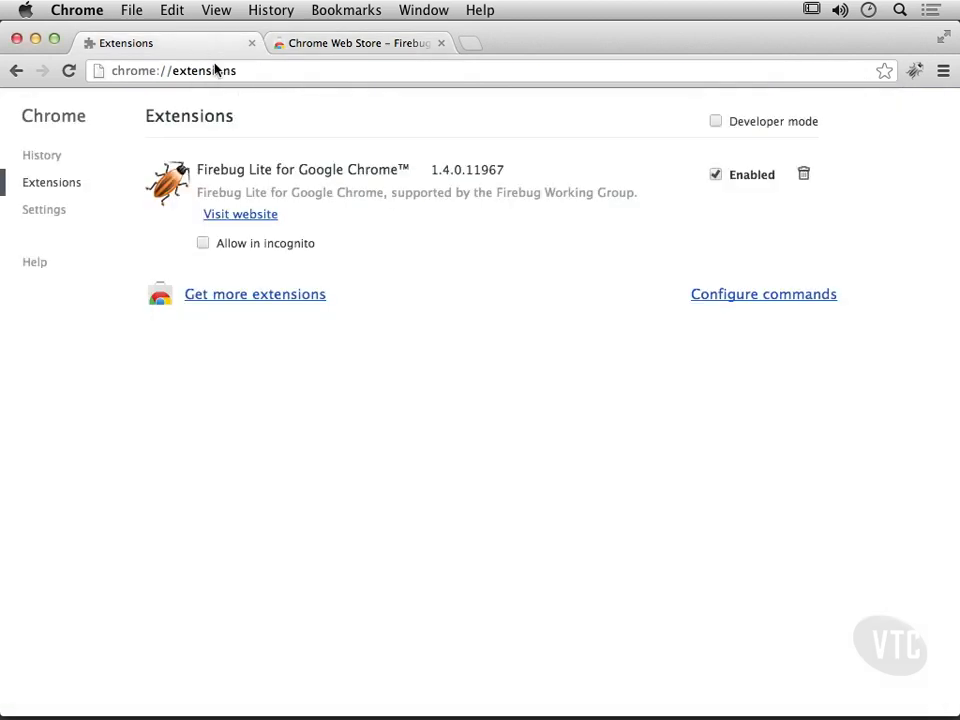
pyautogui.click(327, 45)
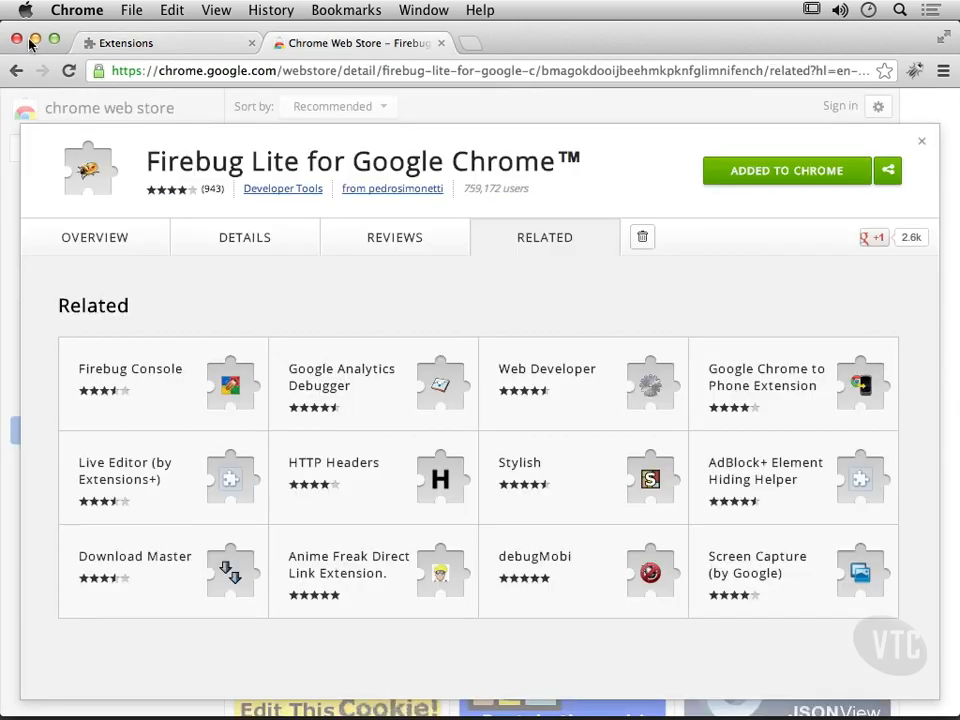
pyautogui.click(18, 71)
pyautogui.click(17, 72)
# Step: Look through the Developer Tools extensions, examining the descriptions of XML Tree, Speed Tracer, Zoom, and Network and Internet tools
pyautogui.moveTo(388, 265)
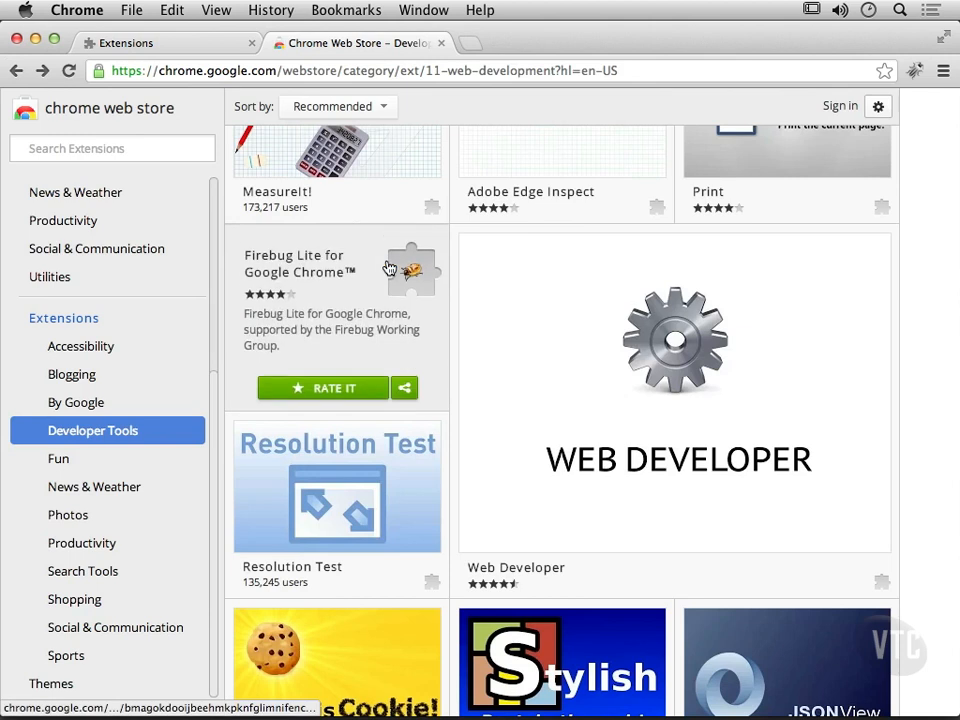
pyautogui.scroll(-3, 388, 265)
pyautogui.scroll(-5, 388, 265)
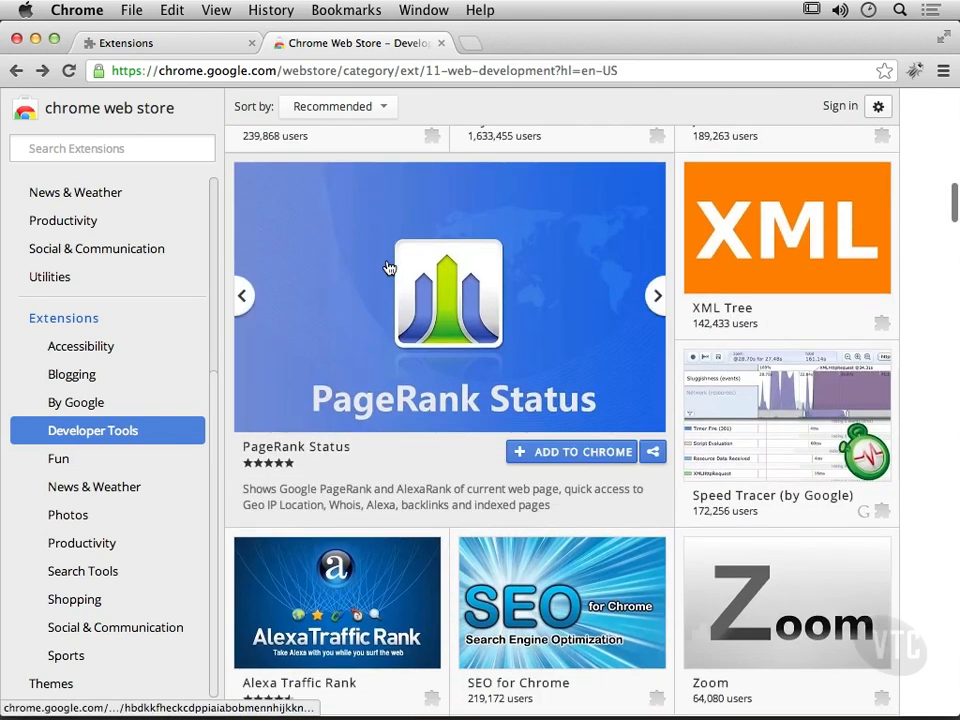
pyautogui.scroll(-2, 388, 267)
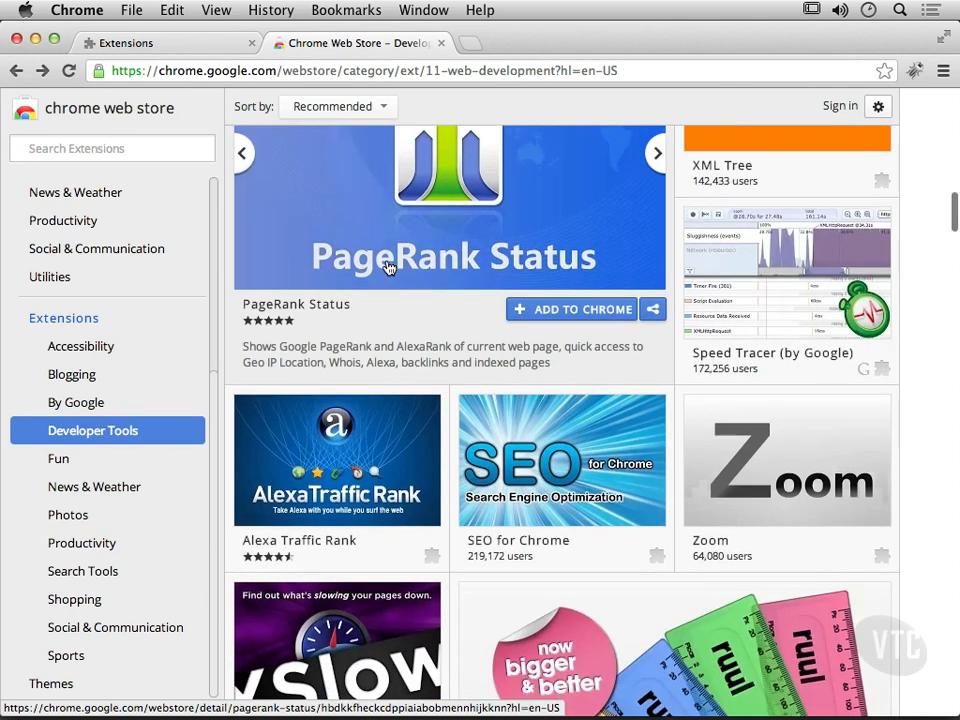
pyautogui.scroll(-2, 388, 266)
pyautogui.scroll(3, 388, 266)
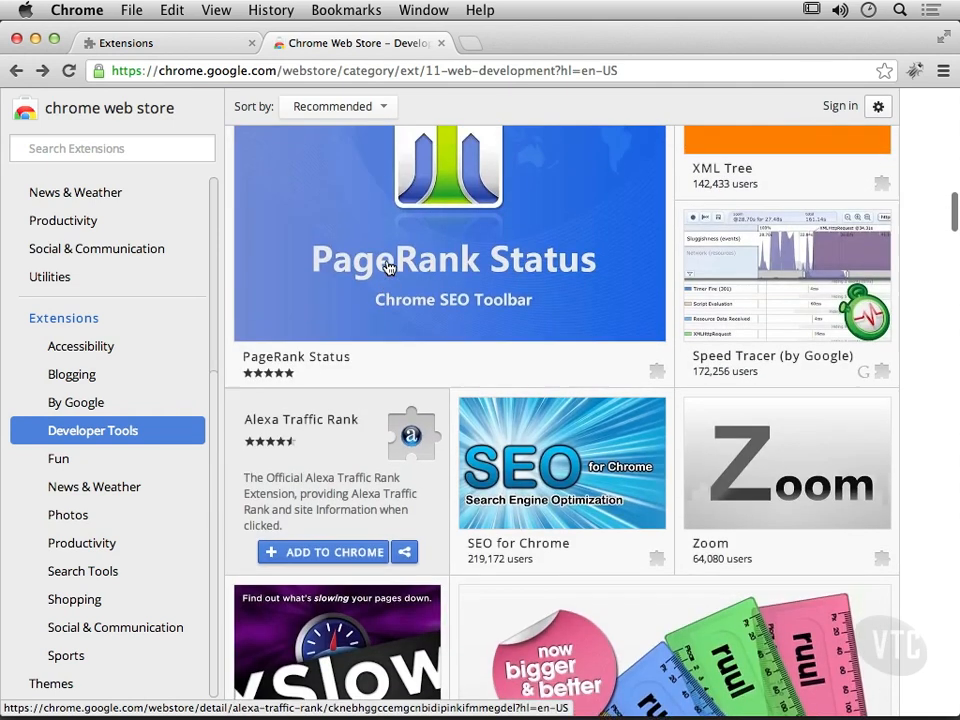
pyautogui.scroll(2, 388, 267)
pyautogui.moveTo(761, 238)
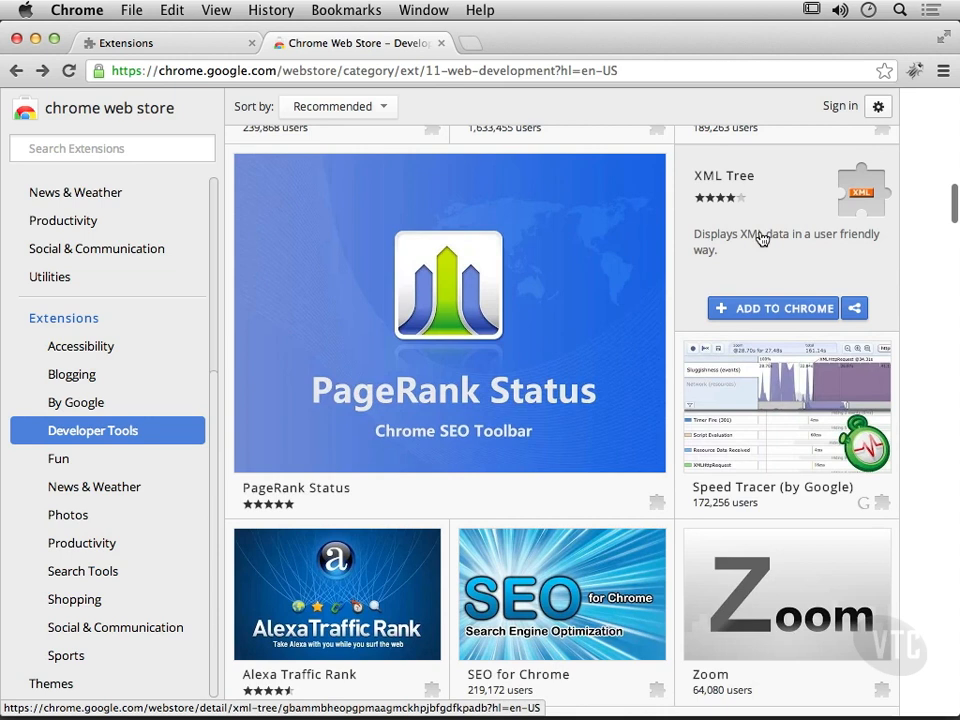
pyautogui.scroll(-1, 761, 238)
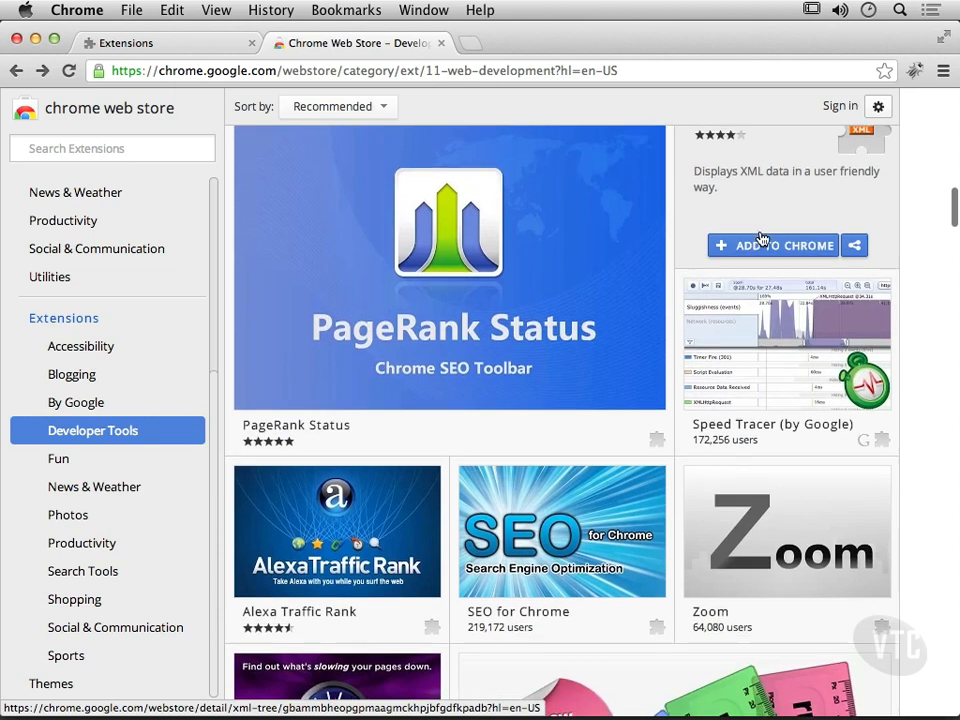
pyautogui.scroll(-2, 761, 238)
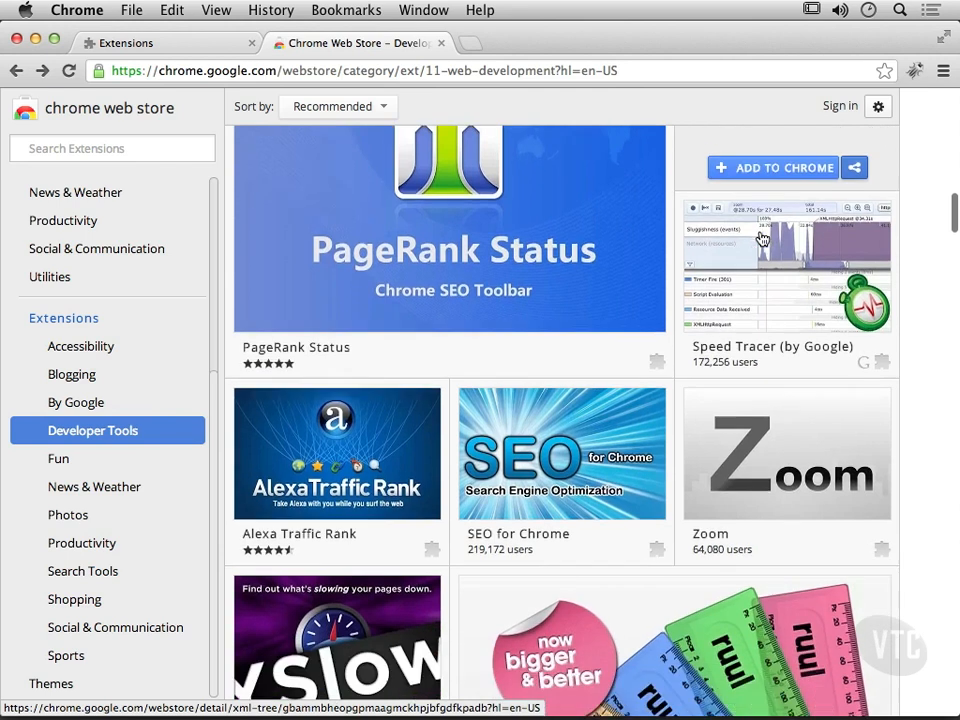
pyautogui.scroll(-1, 761, 238)
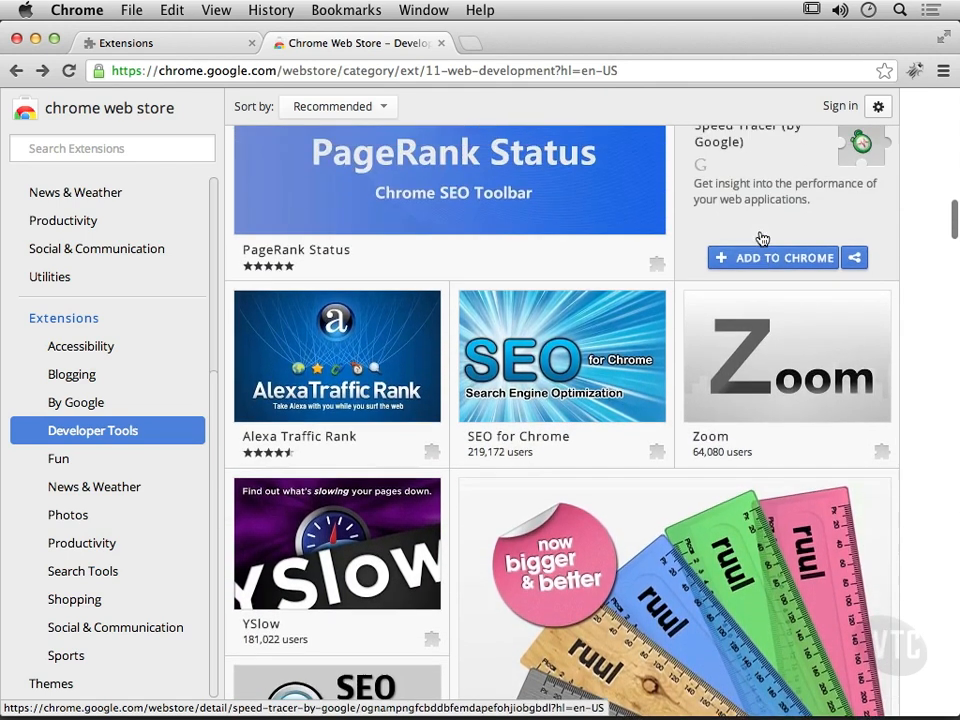
pyautogui.scroll(2, 761, 238)
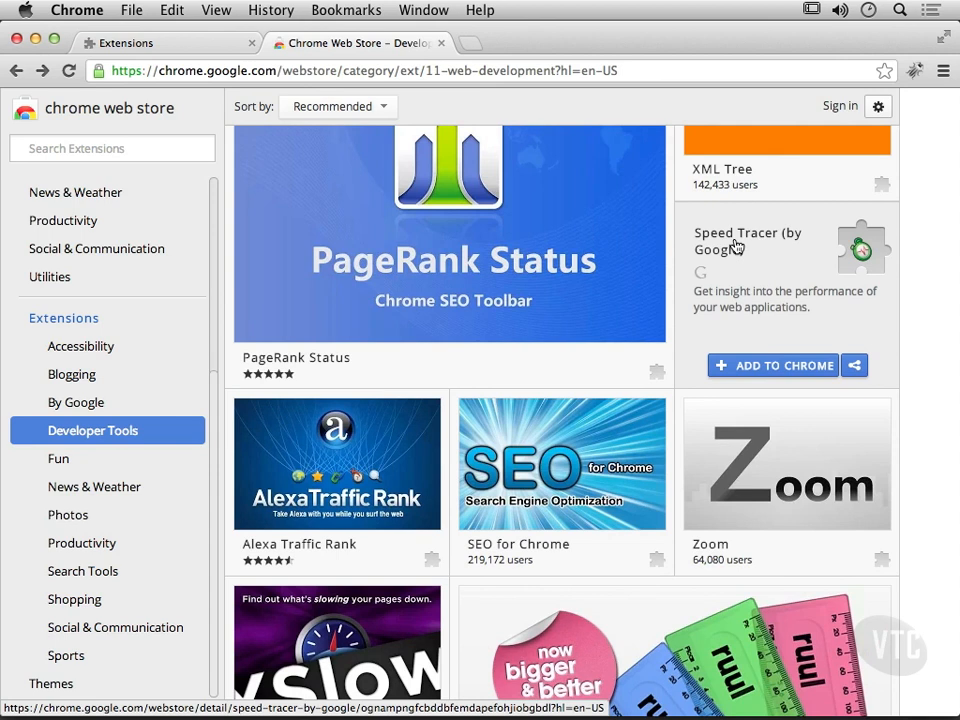
pyautogui.scroll(-2, 735, 246)
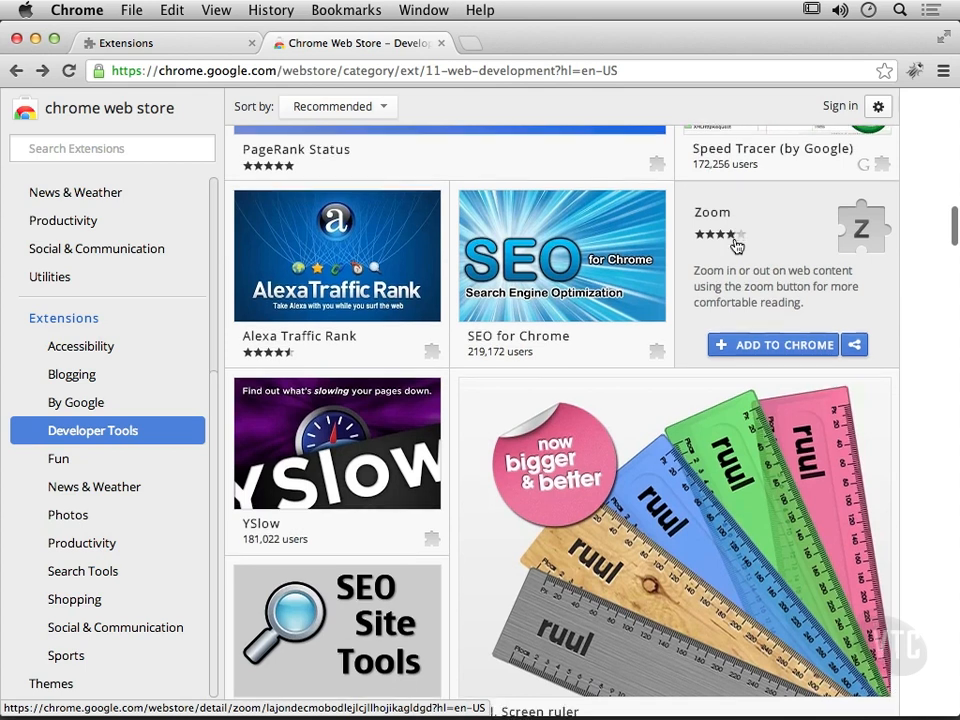
pyautogui.scroll(-4, 735, 246)
pyautogui.scroll(-8, 735, 246)
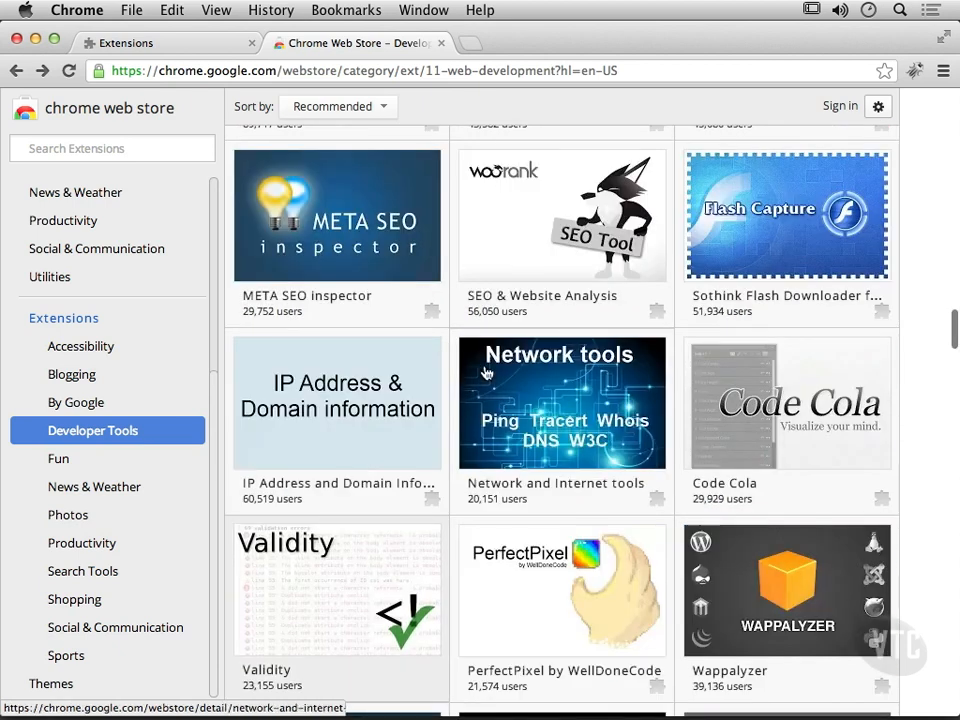
pyautogui.moveTo(620, 376)
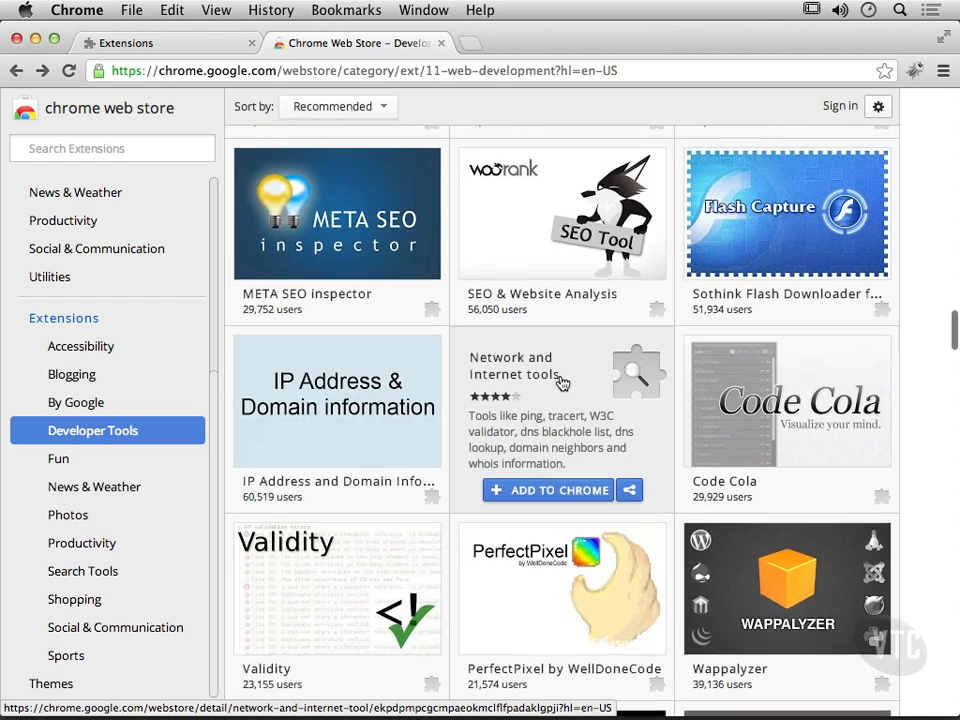
# Step: Read the overview page of the Wappalyzer extension and return to the Developer Tools listing
pyautogui.scroll(-2, 562, 383)
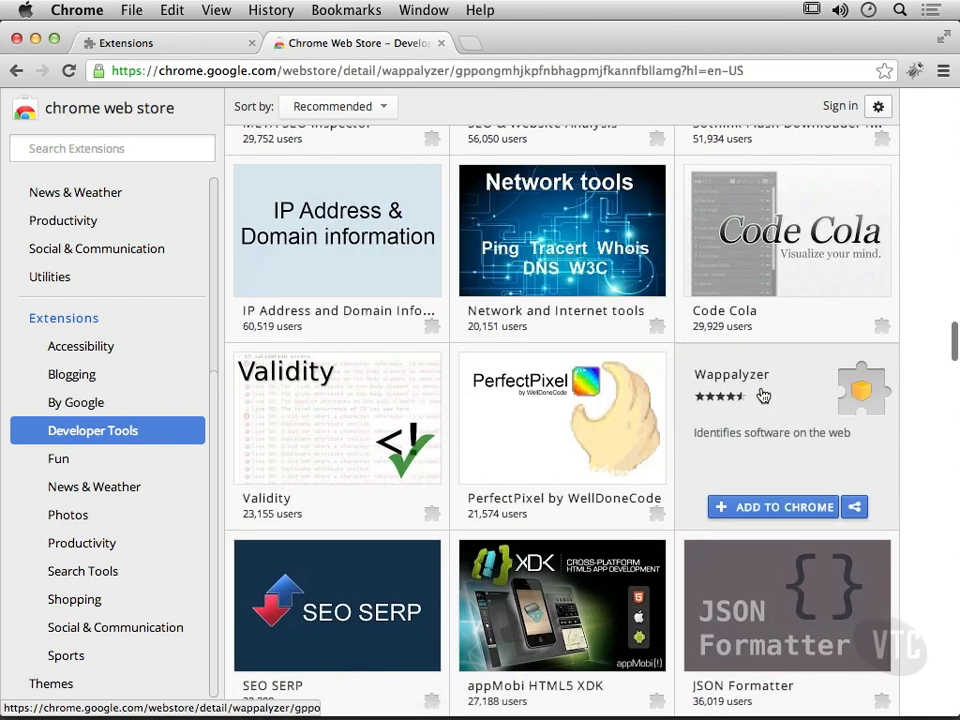
pyautogui.click(761, 395)
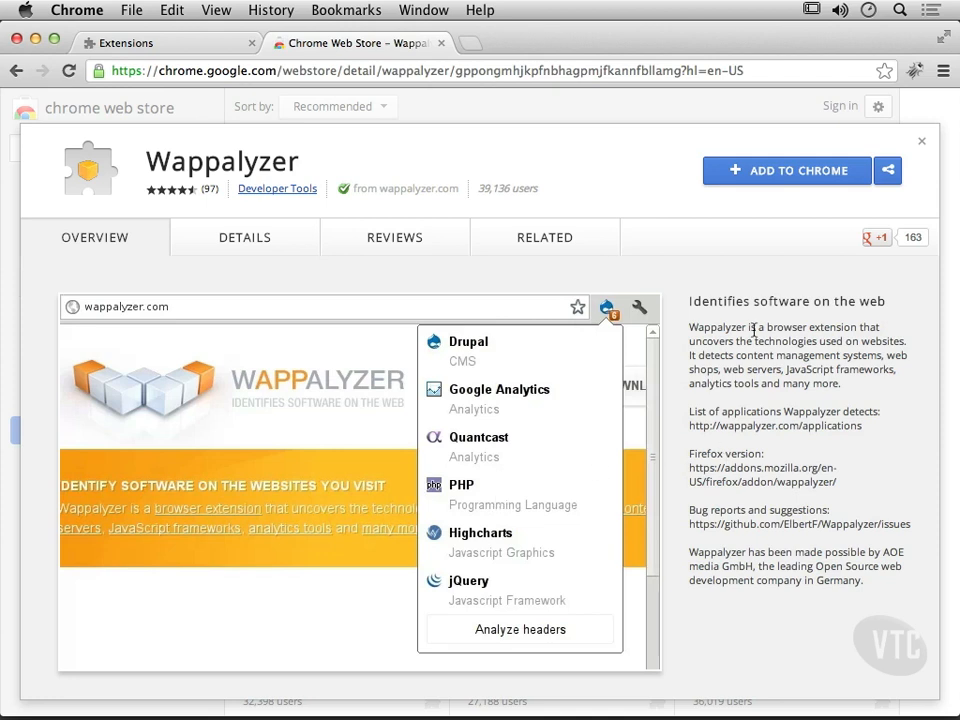
pyautogui.click(17, 71)
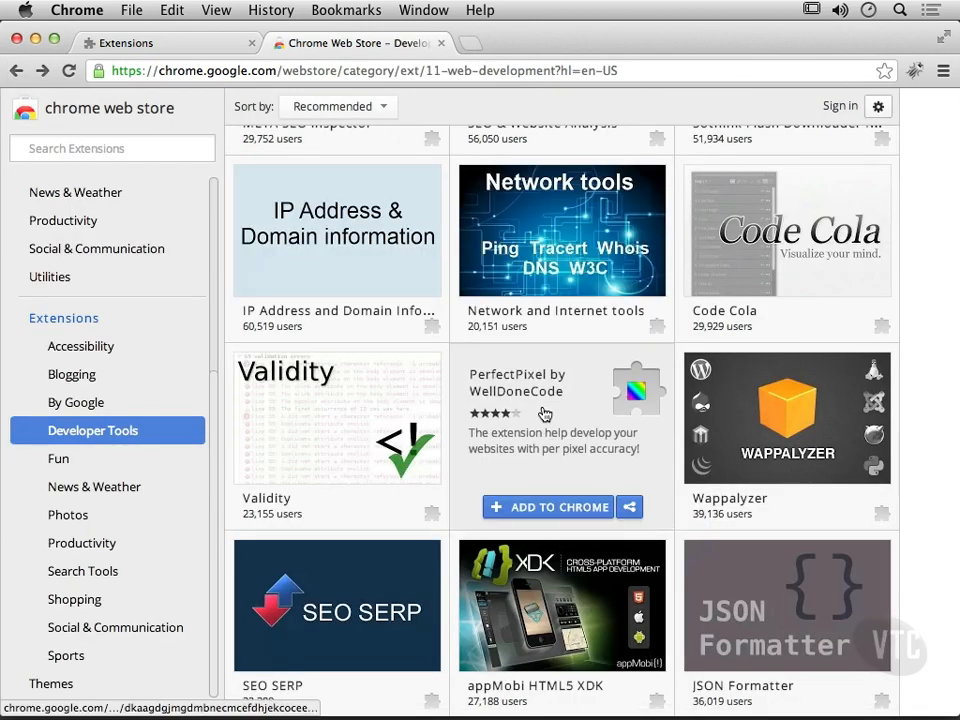
# Step: Look further down the Developer Tools listing and examine the Live CSS Editor description
pyautogui.scroll(-5, 544, 413)
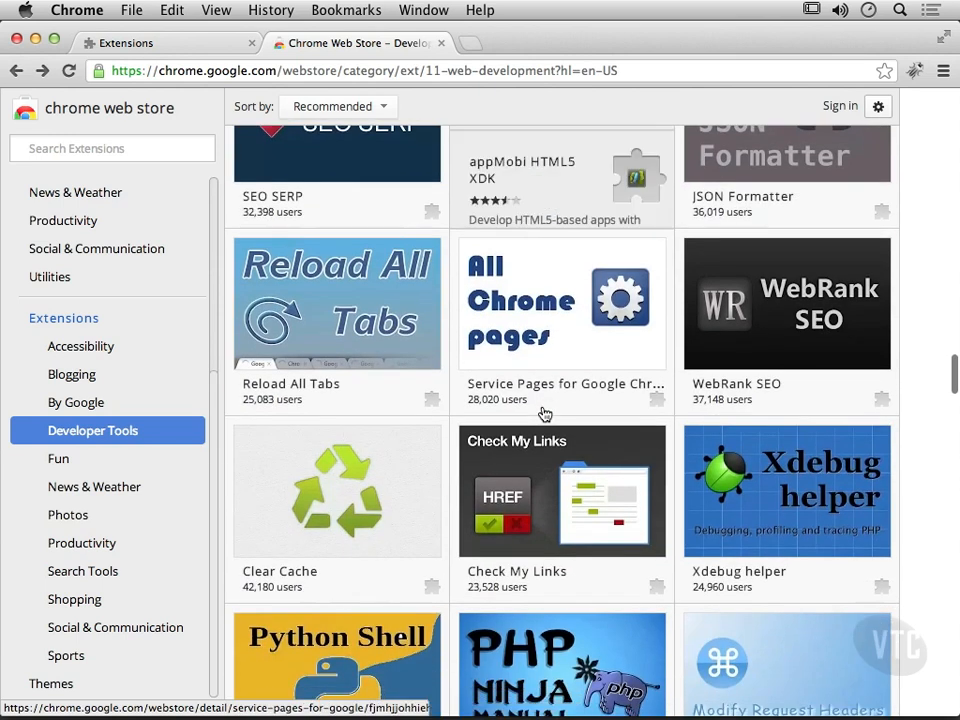
pyautogui.moveTo(828, 562)
pyautogui.scroll(-3, 828, 563)
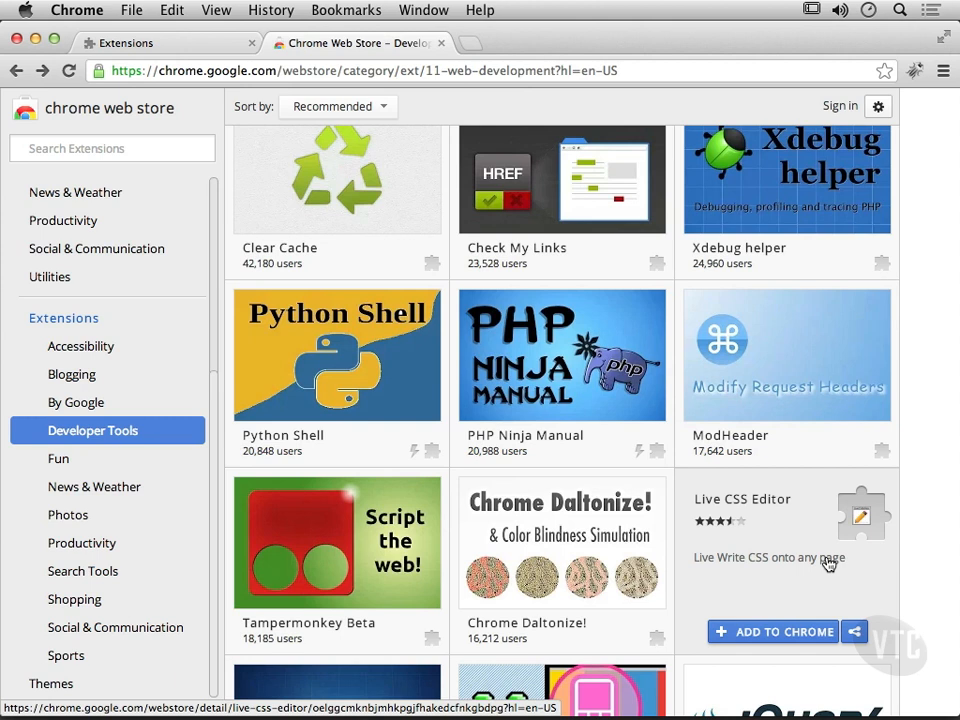
pyautogui.scroll(-3, 828, 562)
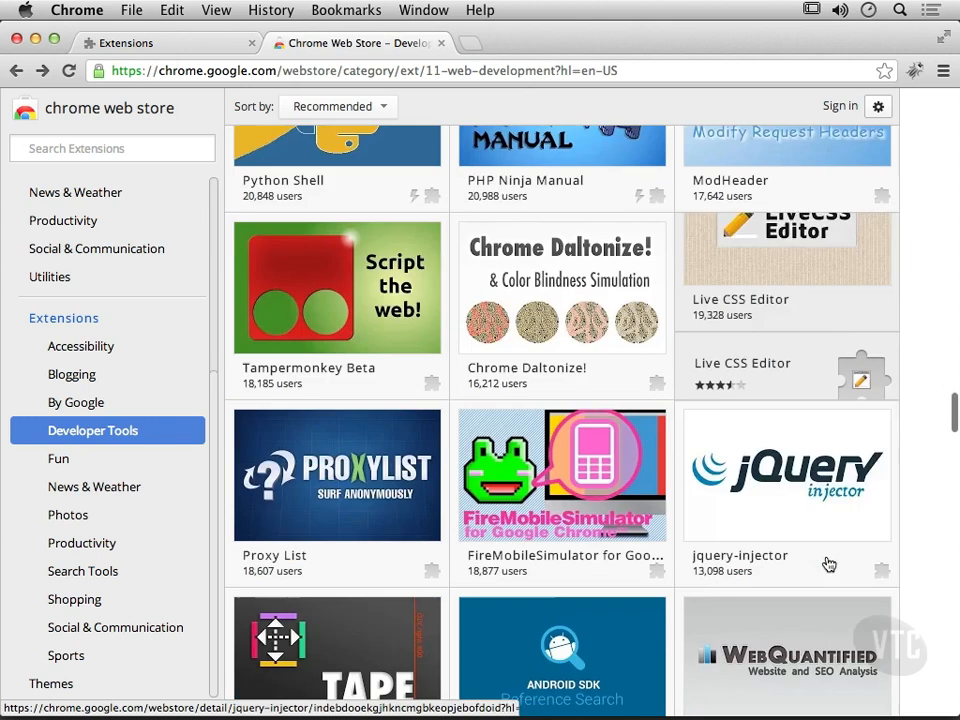
# Step: Show the Productivity extensions category and look through its offerings, including Clearly and Any.DO
pyautogui.click(60, 550)
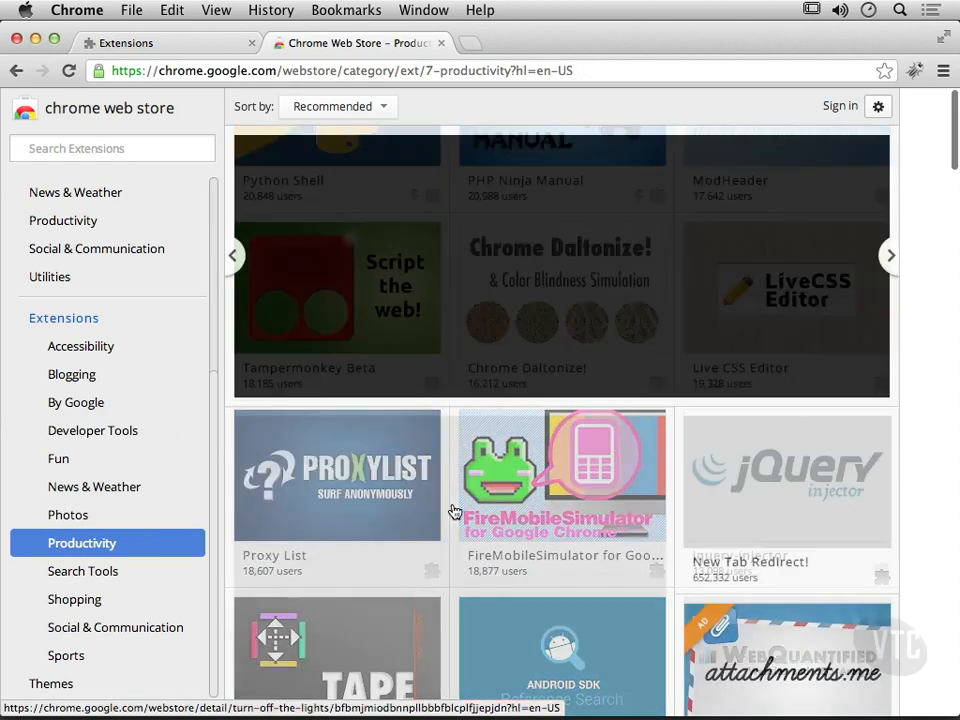
pyautogui.scroll(-5, 455, 512)
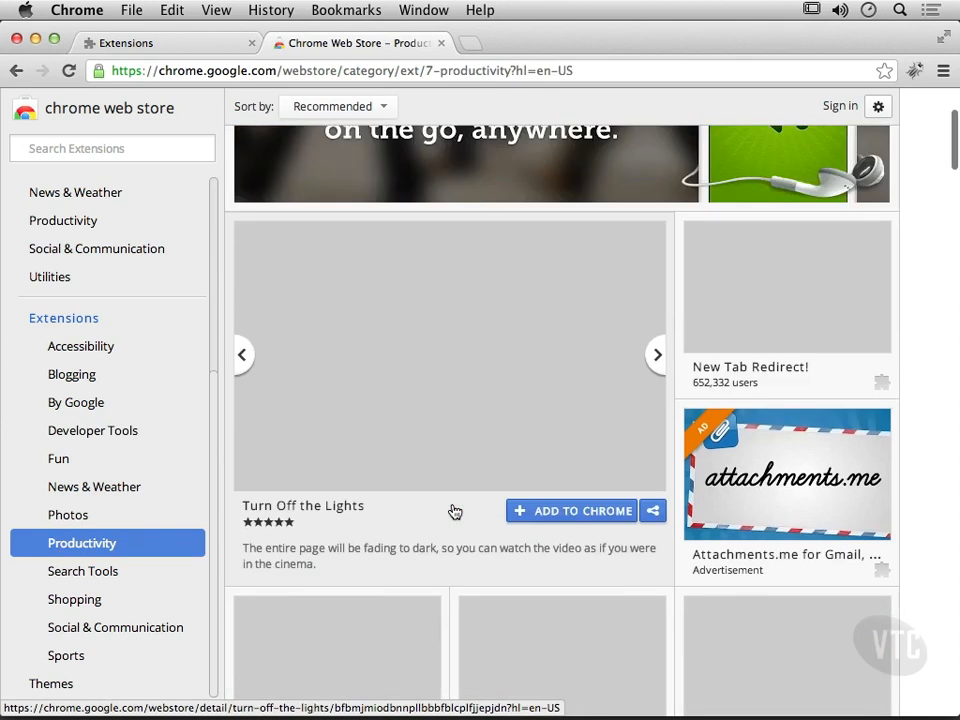
pyautogui.scroll(-6, 453, 512)
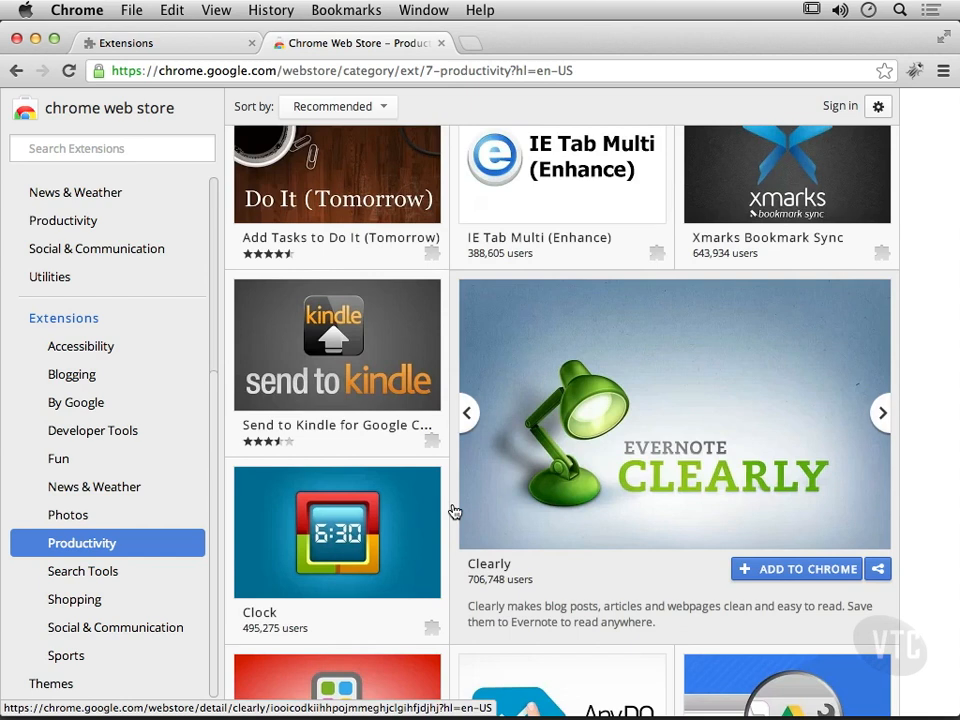
pyautogui.scroll(-1, 452, 511)
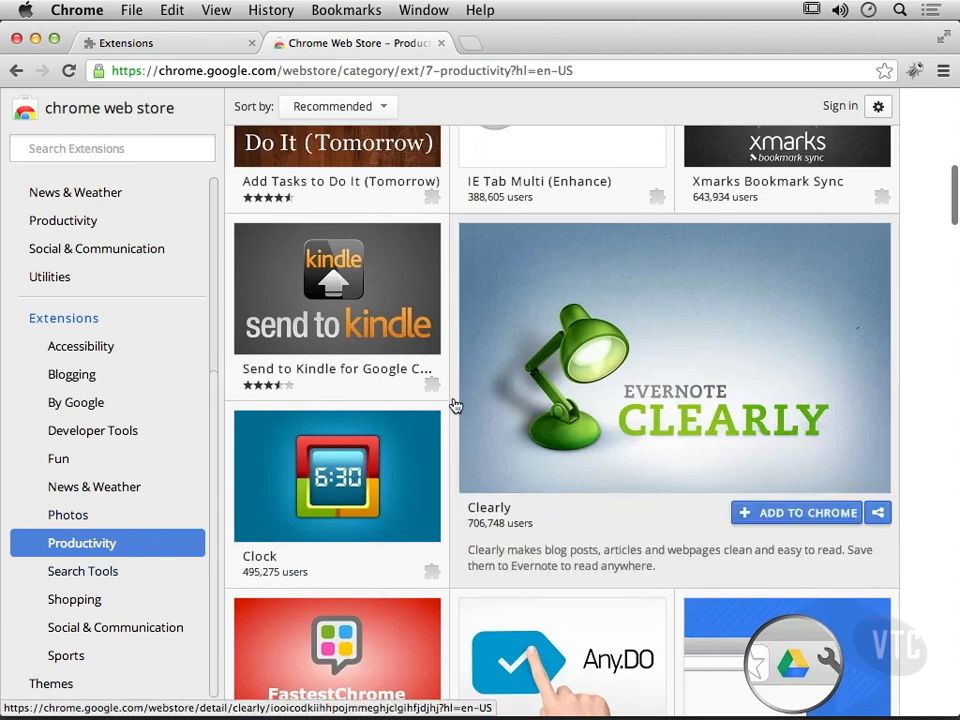
pyautogui.scroll(-5, 454, 404)
pyautogui.scroll(-3, 454, 405)
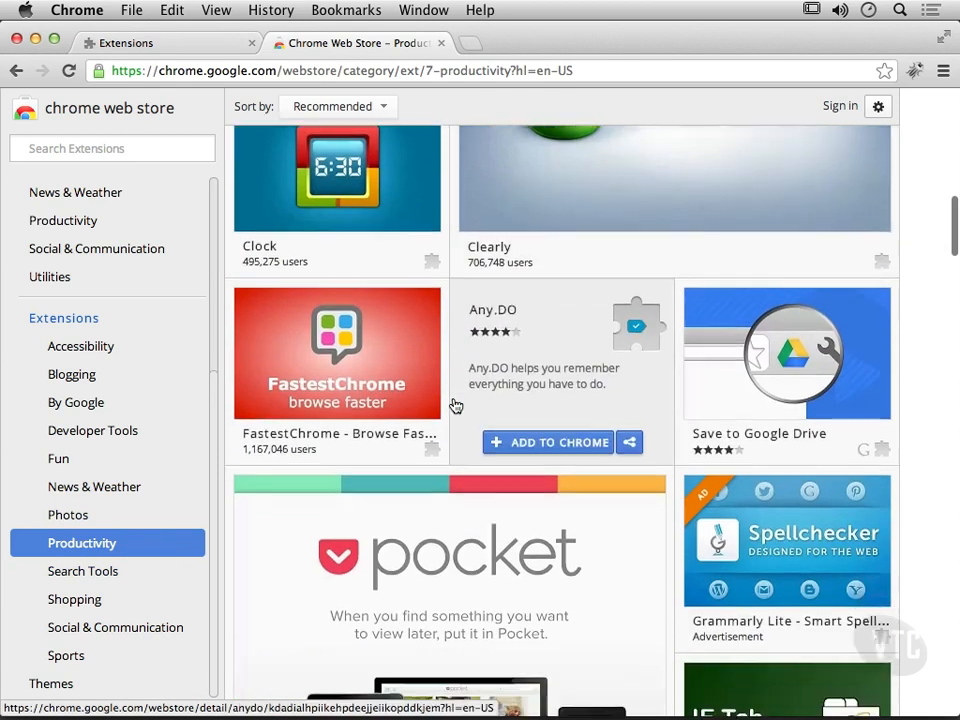